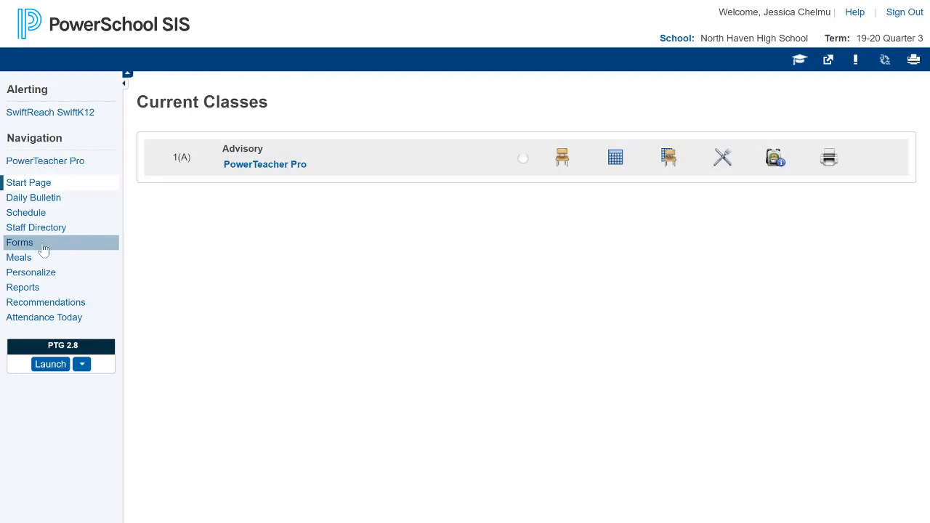
- Create a new blank Collaborative - Student form among your own forms
click(43, 249)
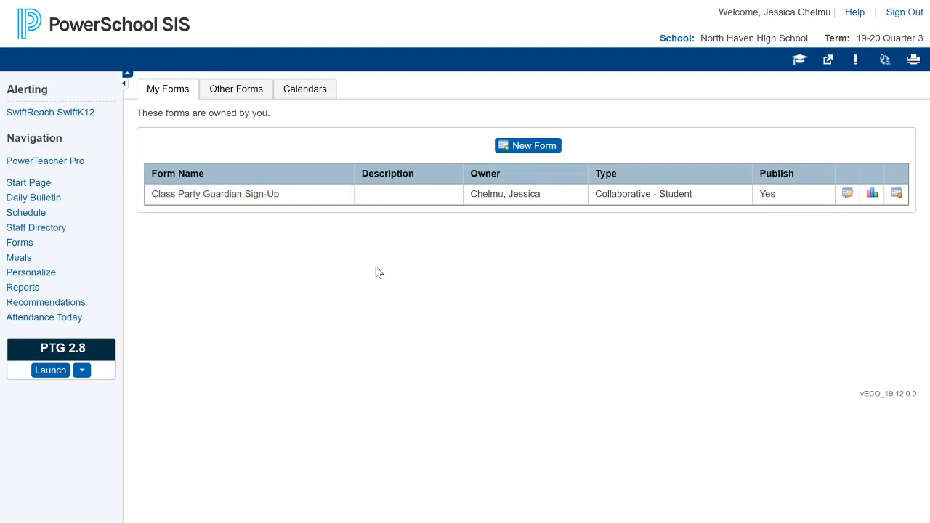
click(534, 149)
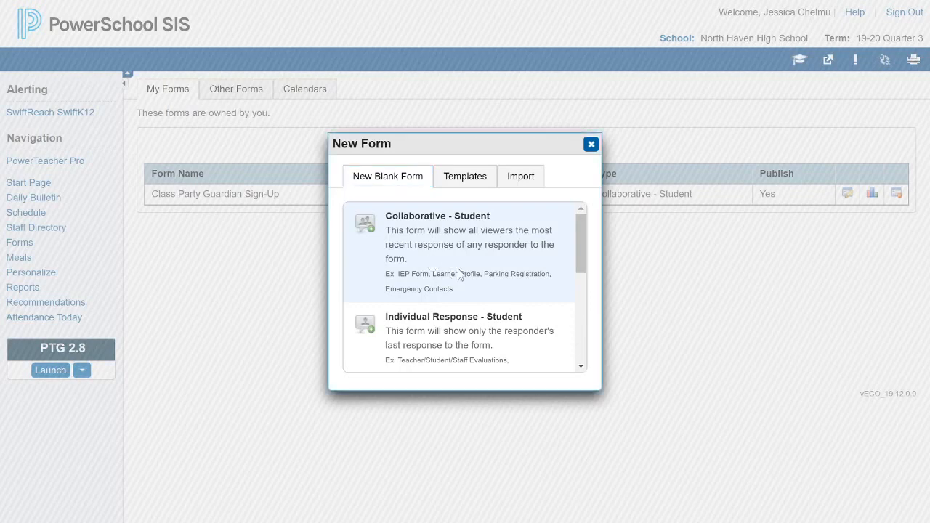
click(459, 272)
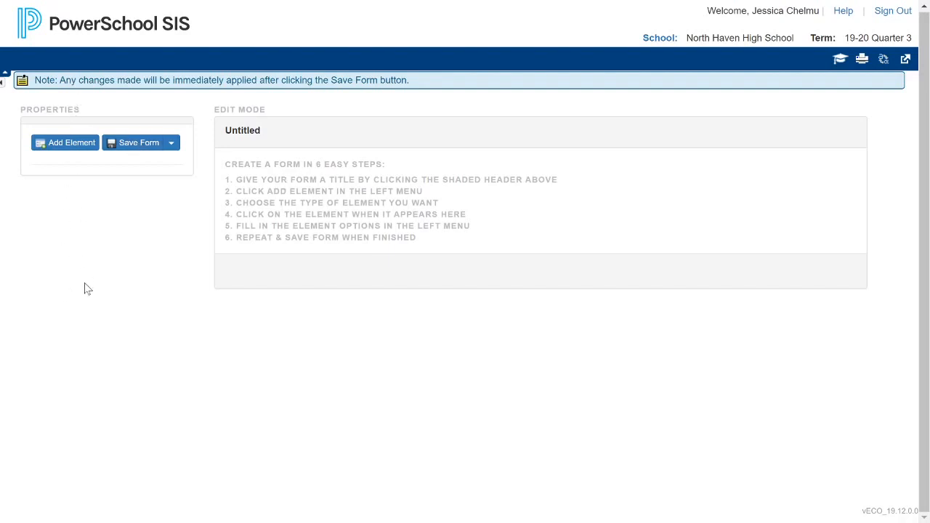
- Title the new form "Class Party Sign-up"
click(255, 135)
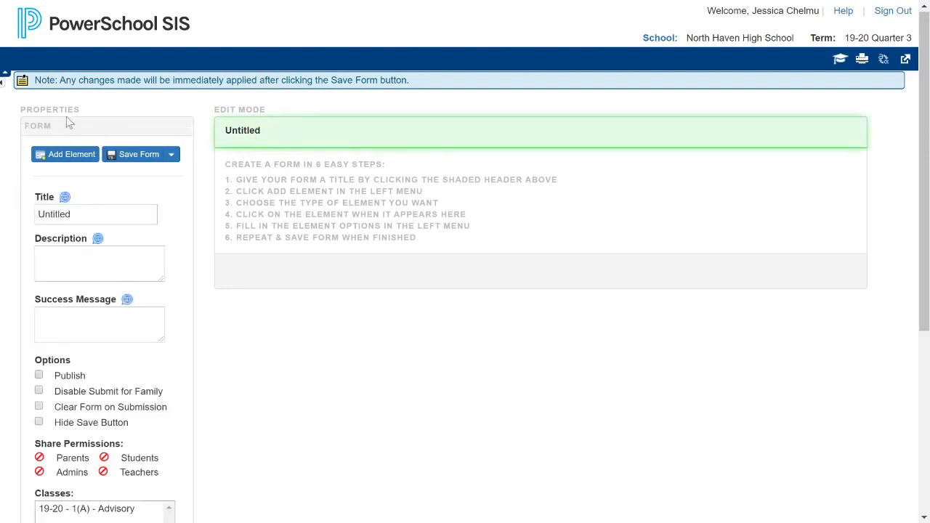
click(82, 210)
key(BackSpace)
key(BackSpace)
key(BackSpace)
key(BackSpace)
key(BackSpace)
key(BackSpace)
key(BackSpace)
key(BackSpace)
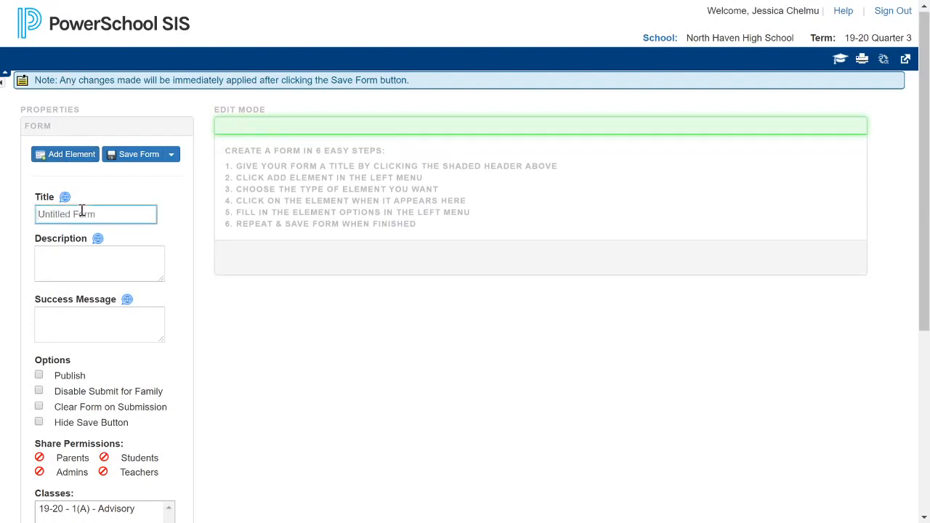
text(Class Party)
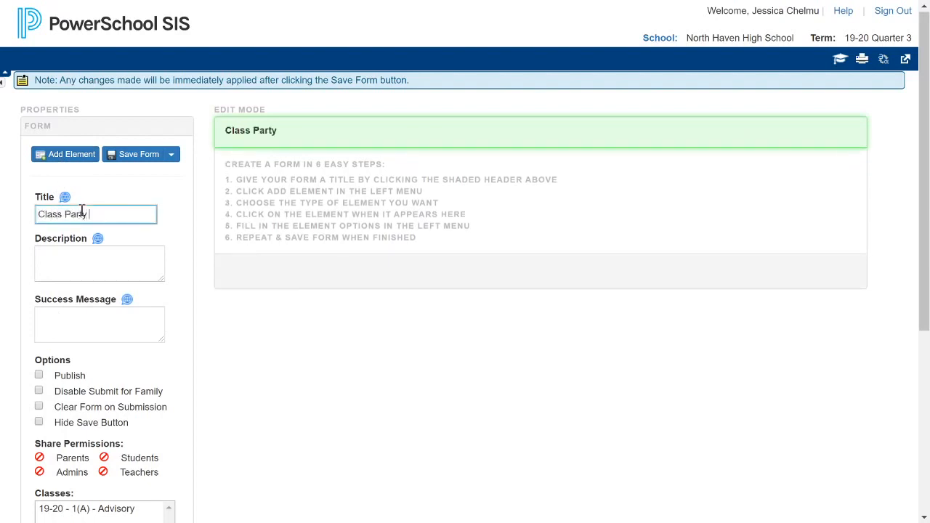
text( Sign-up)
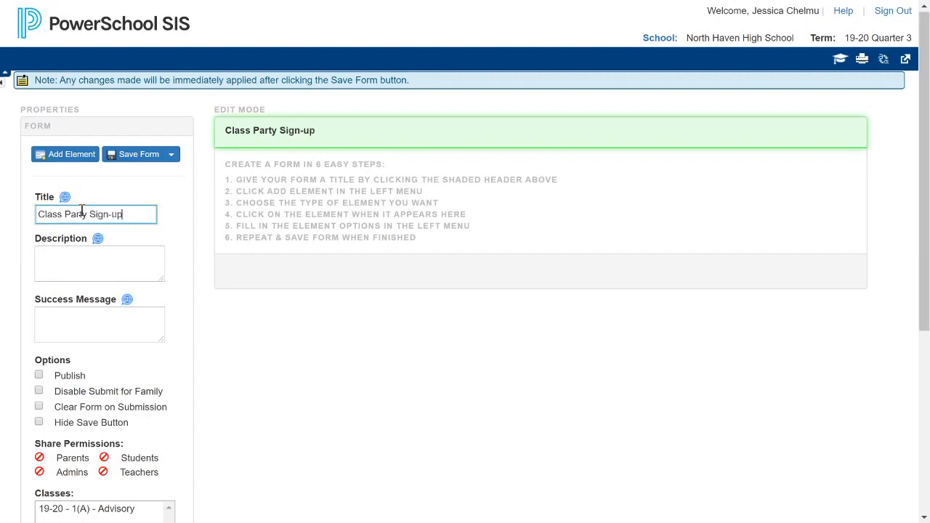
- Enter the form description "Please select any of the options below you can help our classroom with!" and the success message "Thank you!"
click(71, 265)
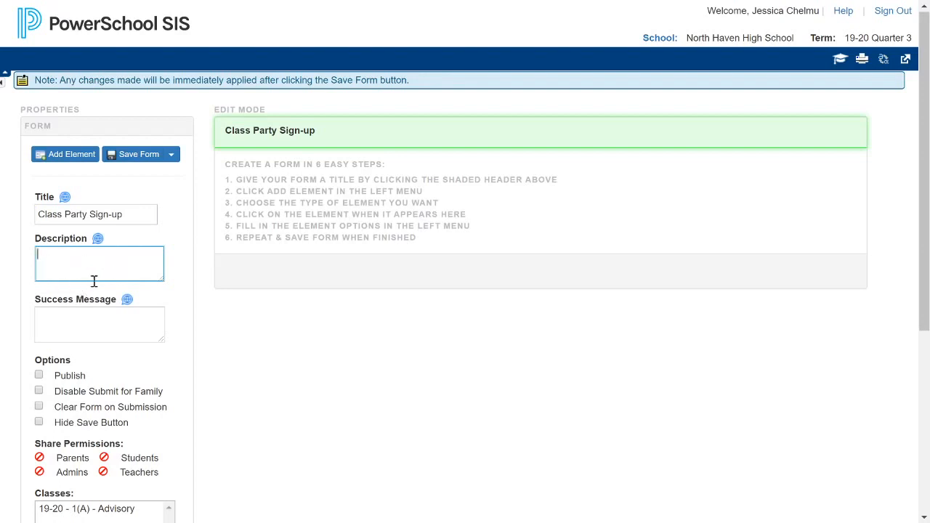
text(PLease)
key(BackSpace)
key(BackSpace)
key(BackSpace)
key(BackSpace)
key(BackSpace)
text(le)
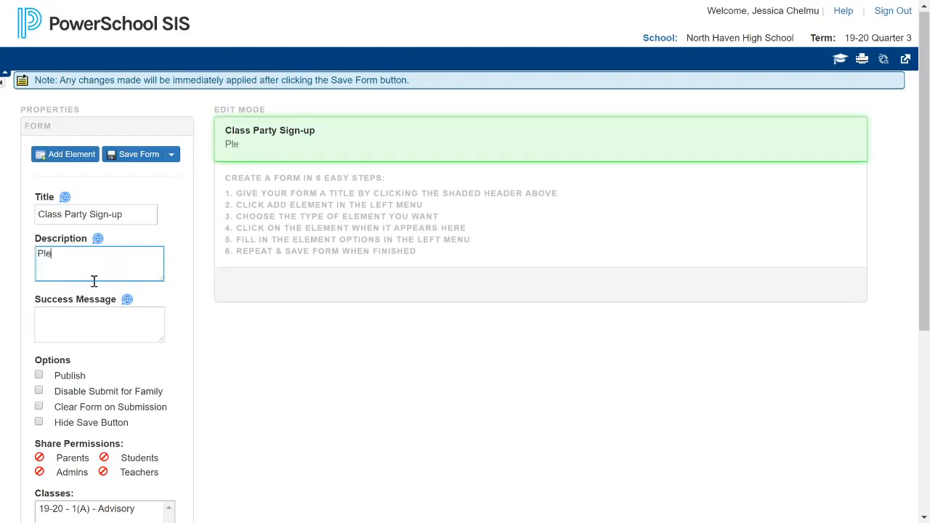
text(ase select any of the options below you can help our classroom with!)
click(91, 326)
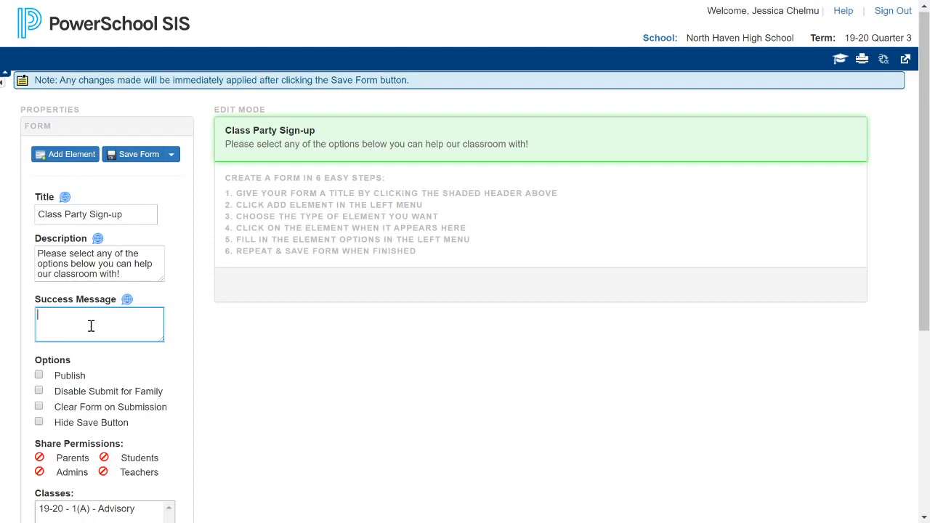
text(Thank you!)
- Share the form with edit permission for parents and teachers and view-only for students, and assign it to the 19-20 - 1(A) - Advisory class
scroll(209, 398, down, 1)
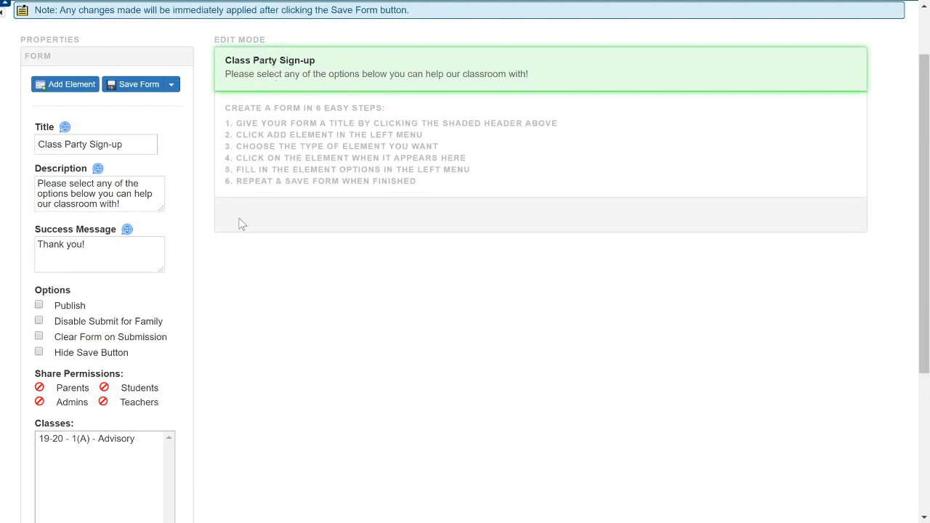
scroll(237, 289, down, 1)
scroll(238, 288, down, 2)
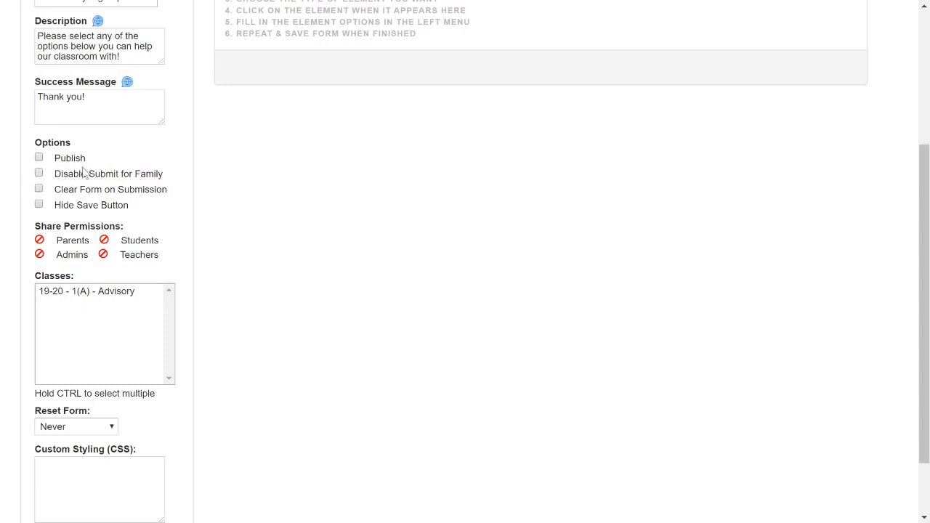
scroll(216, 228, down, 2)
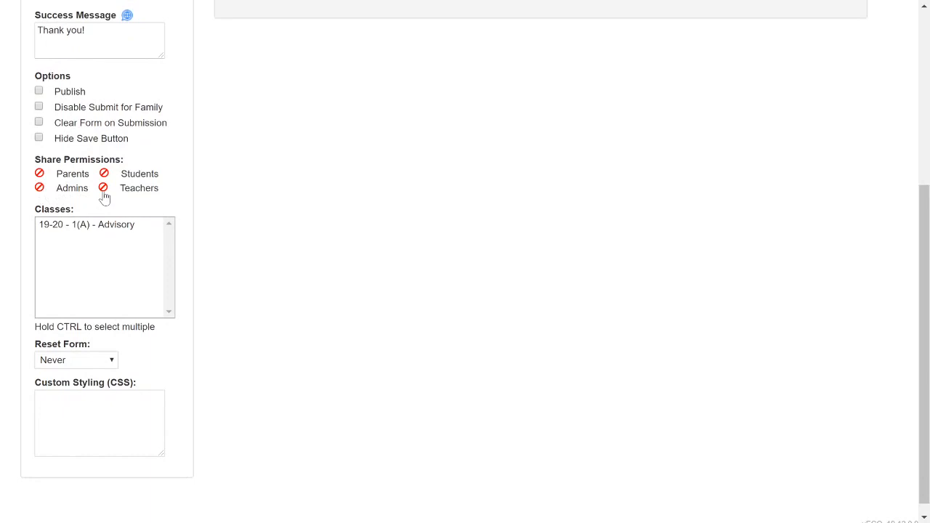
click(40, 174)
click(105, 175)
click(104, 192)
click(105, 192)
scroll(114, 261, down, 1)
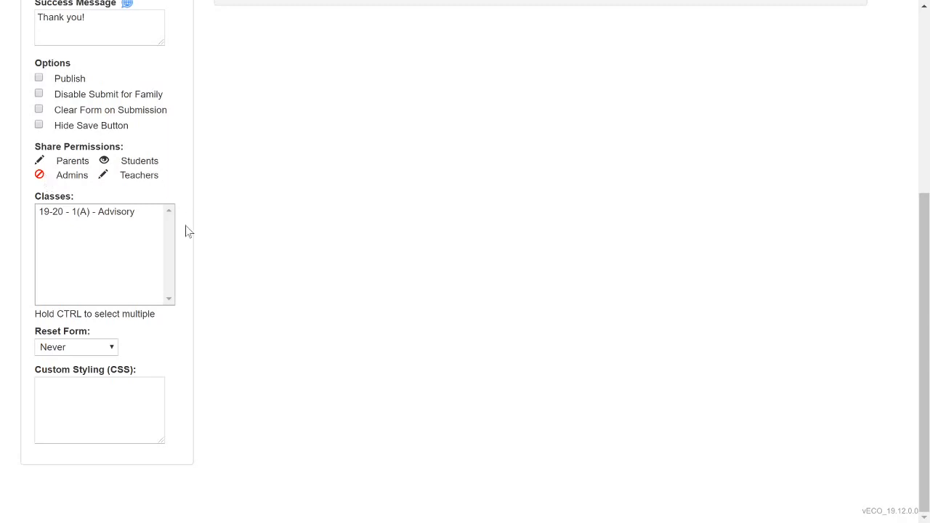
click(84, 214)
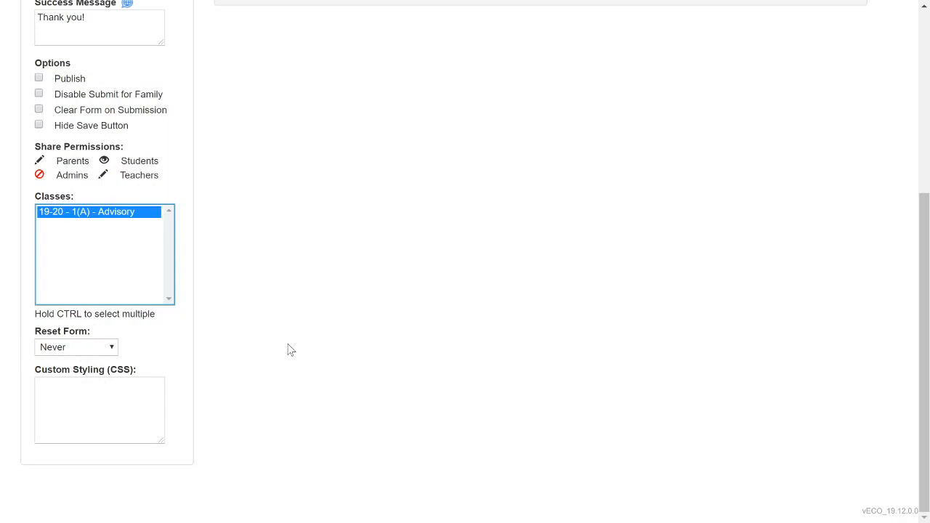
- Add an Event Calendar element to the form
scroll(289, 350, up, 5)
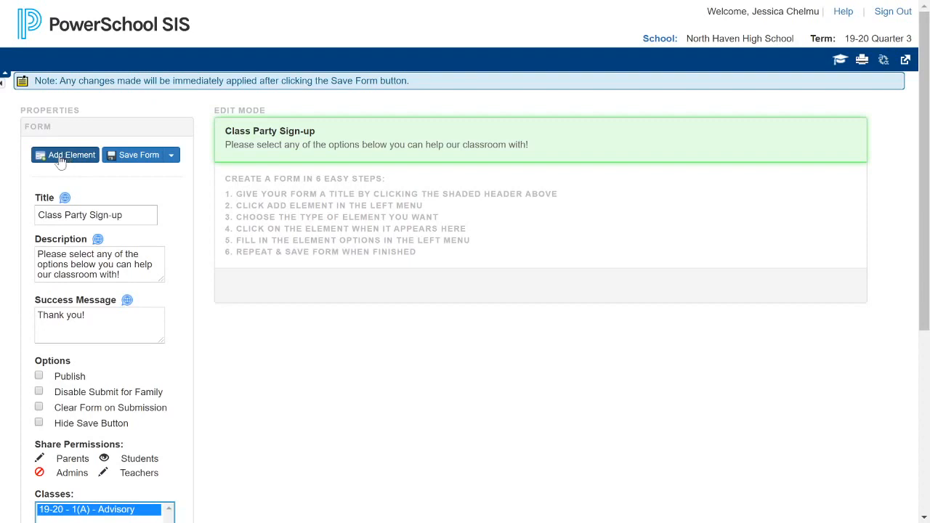
click(62, 156)
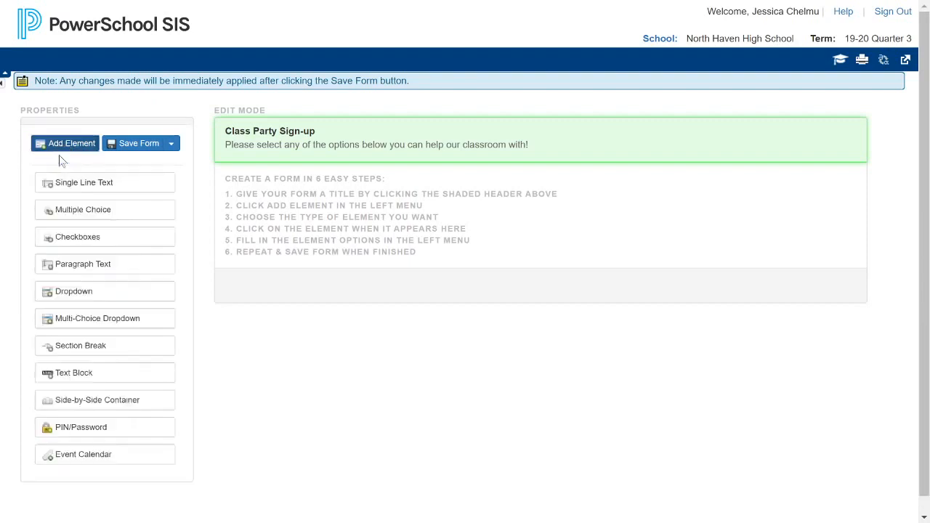
click(95, 463)
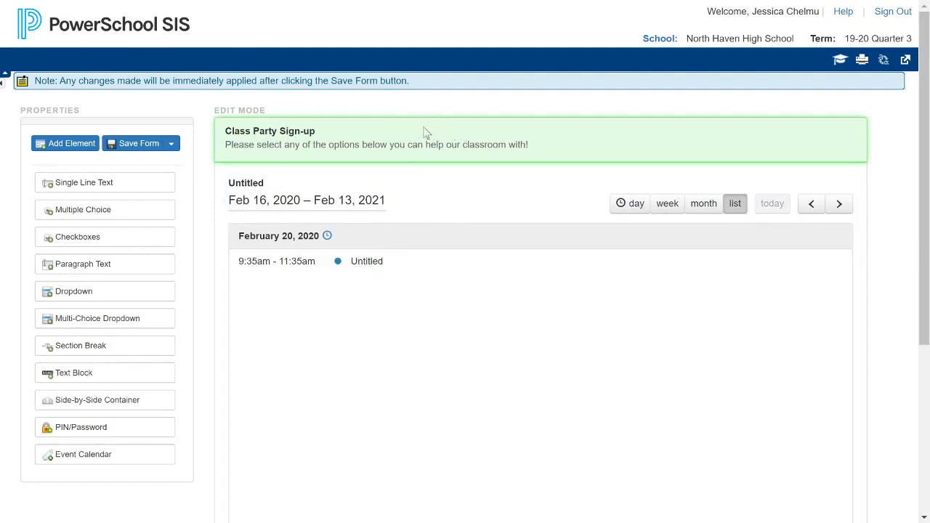
- Open the event calendar element's properties and clear its title
click(414, 209)
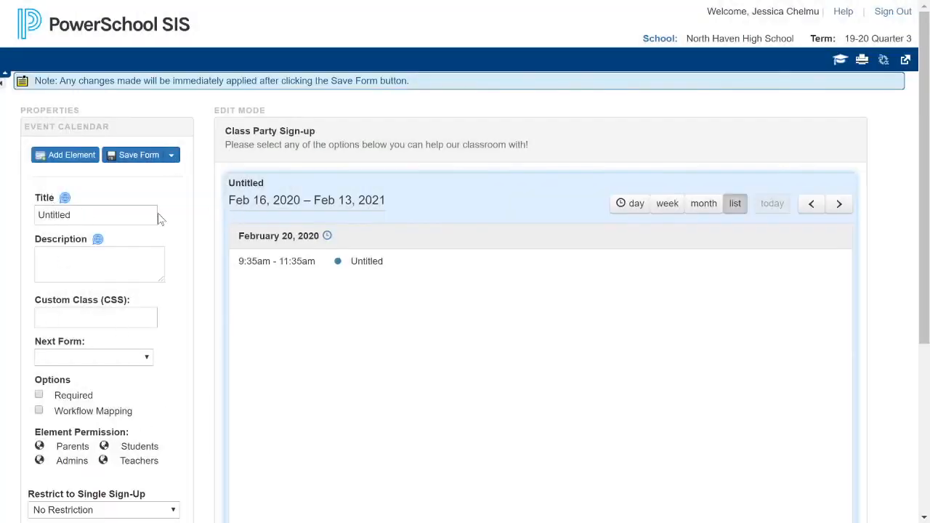
click(88, 214)
key(BackSpace)
key(BackSpace)
key(BackSpace)
key(BackSpace)
key(BackSpace)
key(BackSpace)
key(BackSpace)
key(BackSpace)
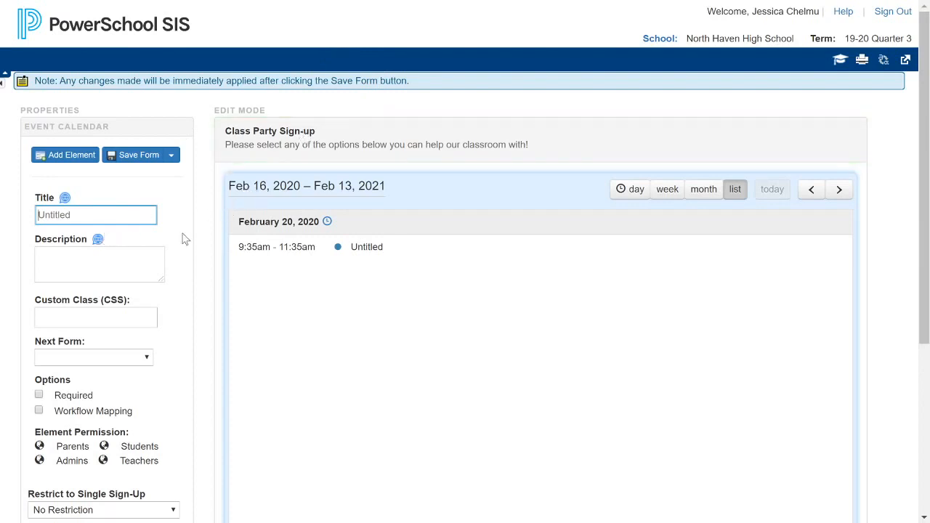
- Set the calendar element's permissions to edit for parents, view-only for students and no access for admins
scroll(183, 244, down, 3)
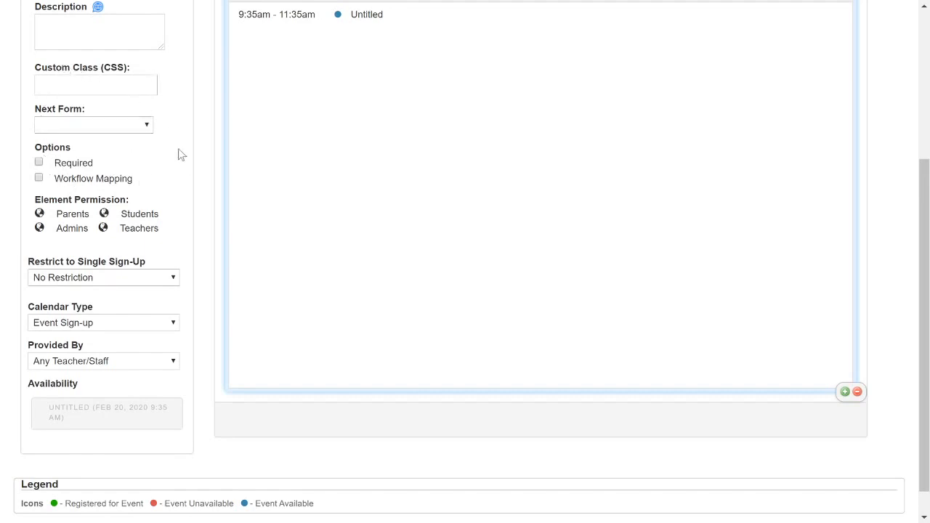
scroll(189, 197, up, 1)
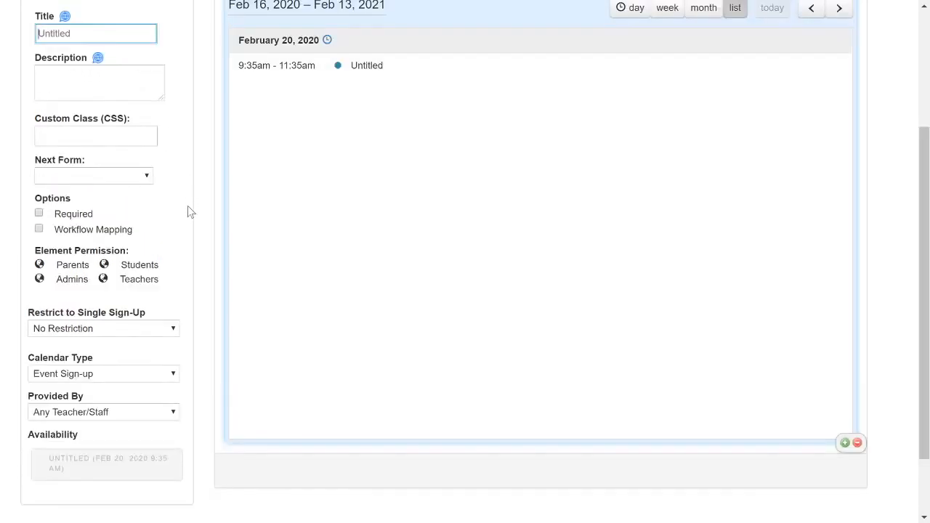
scroll(175, 213, down, 2)
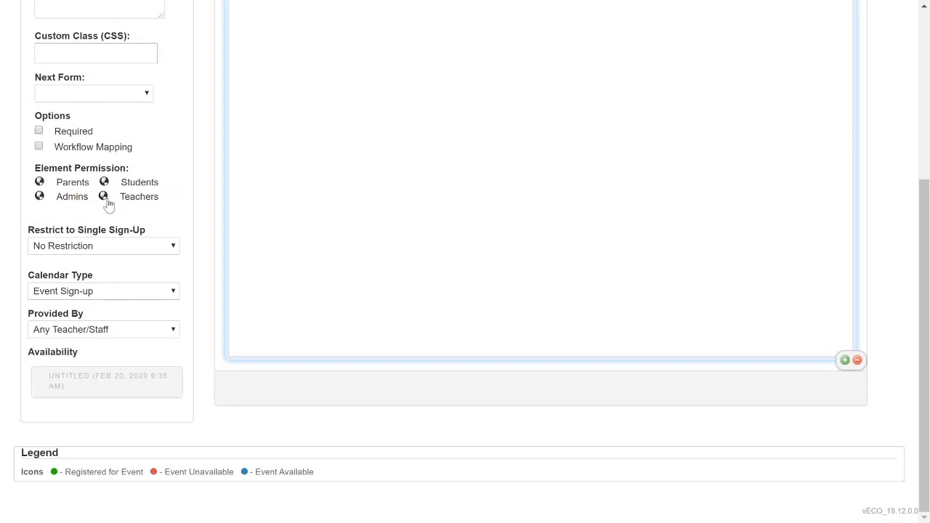
click(40, 182)
click(39, 183)
click(40, 182)
click(105, 182)
click(104, 197)
click(104, 197)
click(104, 197)
click(104, 198)
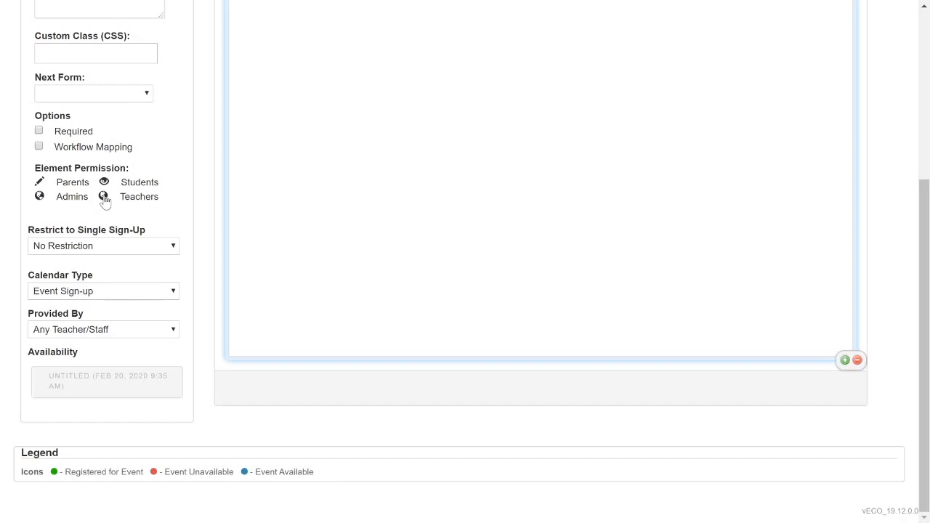
click(39, 199)
click(39, 200)
click(39, 199)
click(39, 199)
click(40, 197)
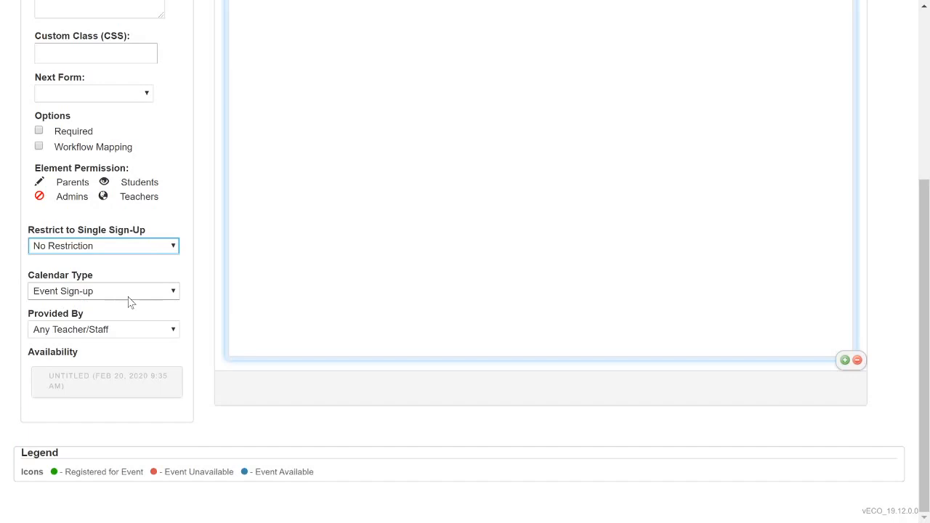
- Set the event calendar's provider to the signed-in teacher instead of any teacher or staff
click(166, 328)
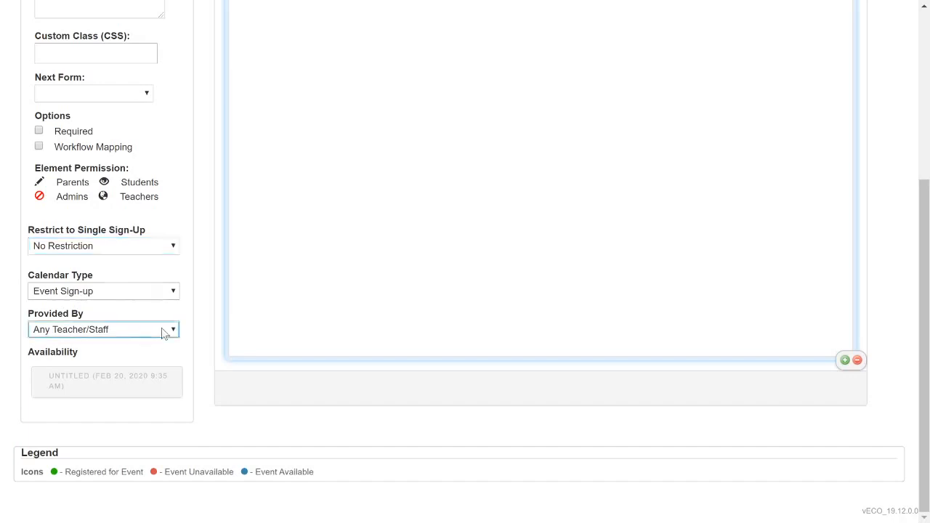
click(162, 212)
mouse_move(141, 385)
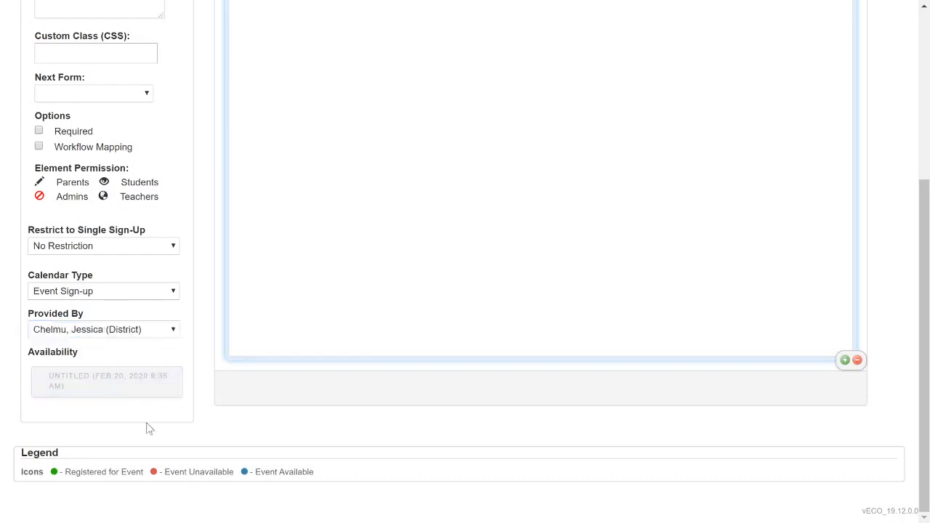
- Expand the calendar's untitled availability entry and title it "Set-up Tear-Down for Party"
scroll(307, 328, up, 3)
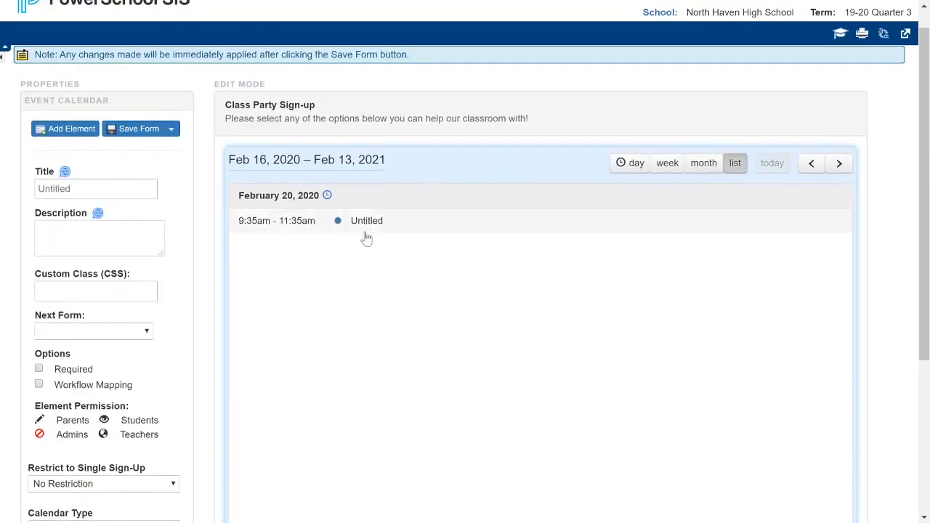
scroll(85, 383, down, 3)
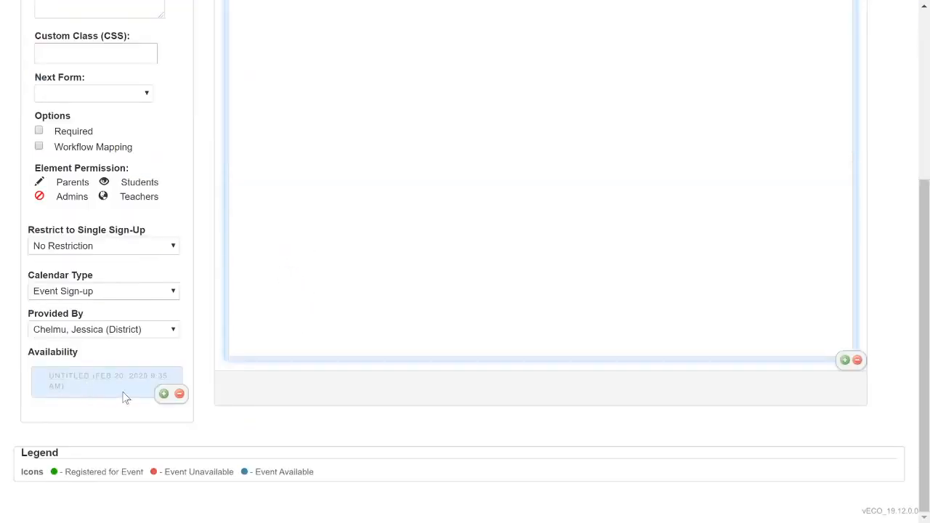
double_click(91, 385)
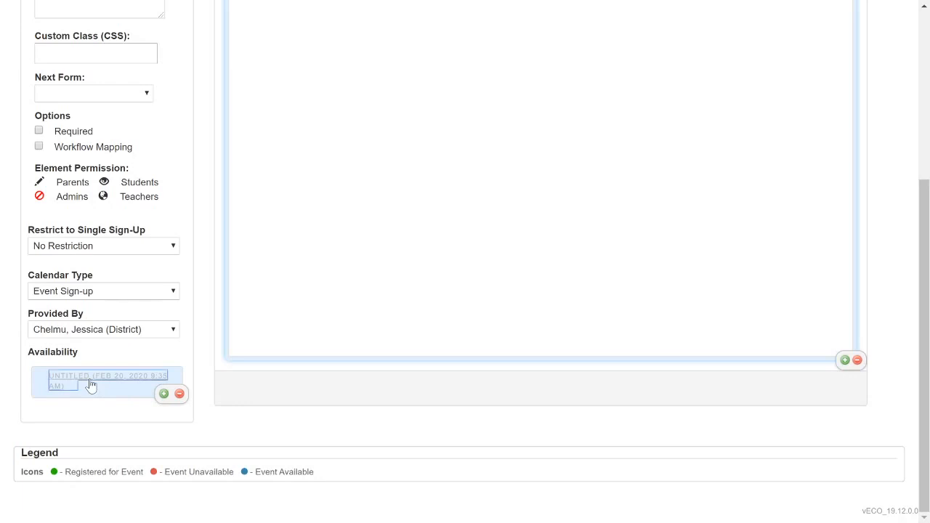
scroll(205, 447, down, 2)
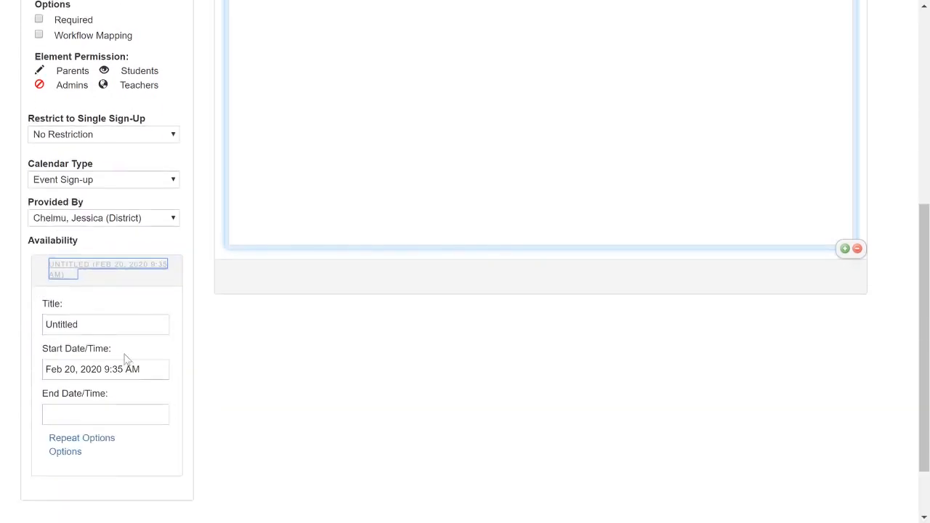
click(105, 330)
key(BackSpace)
key(BackSpace)
key(BackSpace)
key(BackSpace)
key(BackSpace)
key(BackSpace)
key(BackSpace)
key(BackSpace)
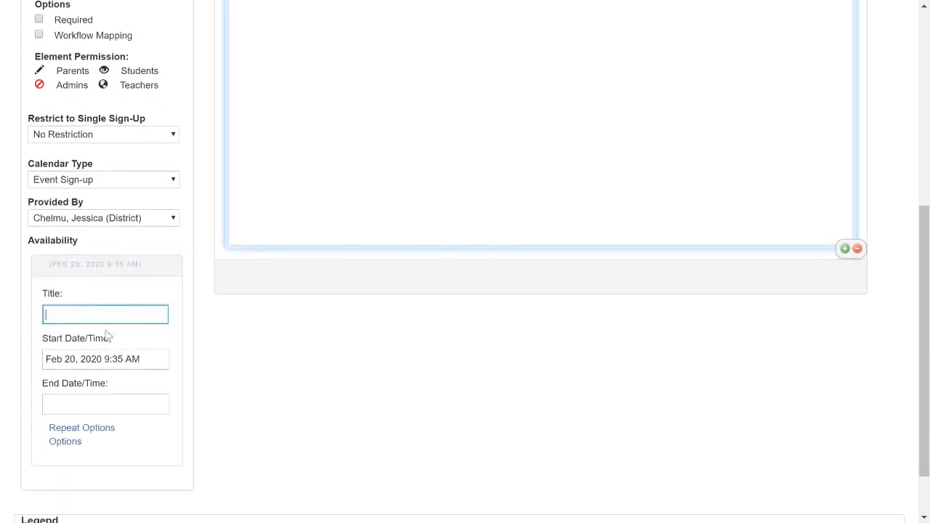
text(Set-up Tear-Down for Party)
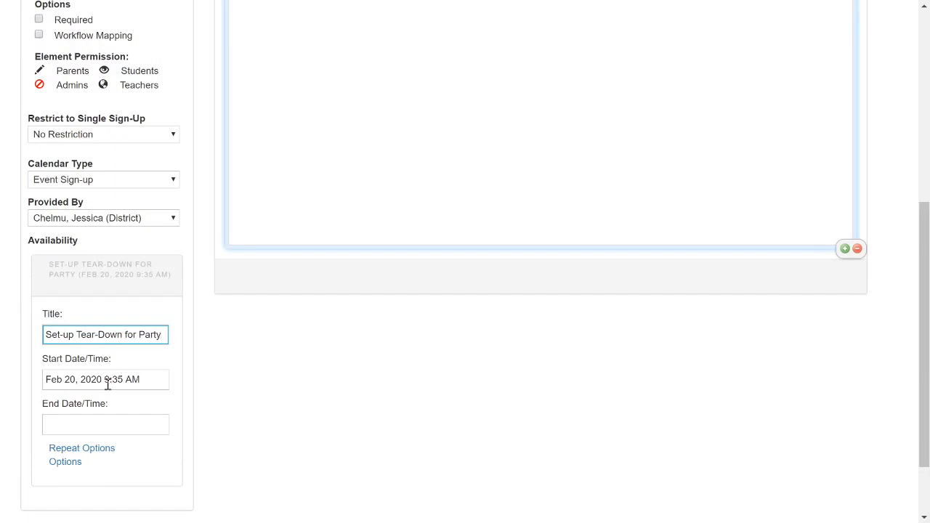
- Set the Set-up Tear-Down for Party entry to start Feb 20, 2020 at 12:00 PM and end at 3:00 PM
click(131, 379)
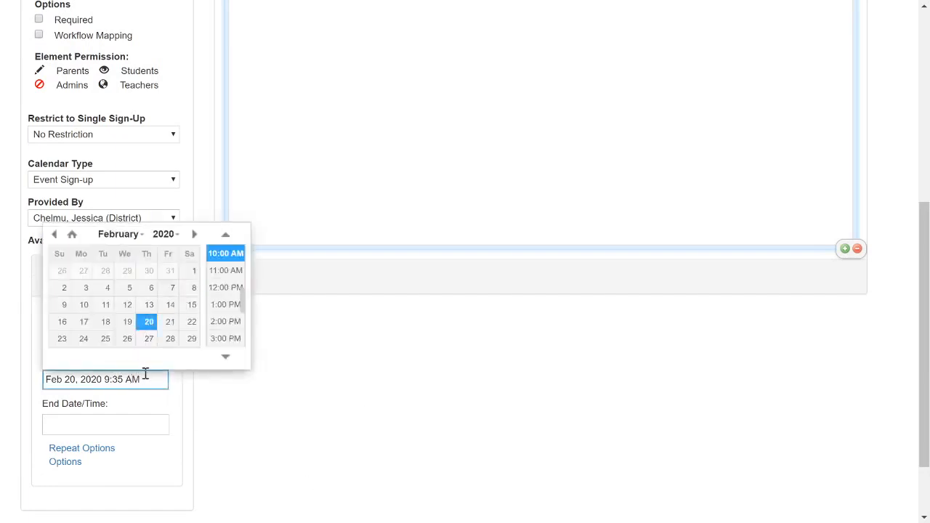
click(231, 291)
click(121, 425)
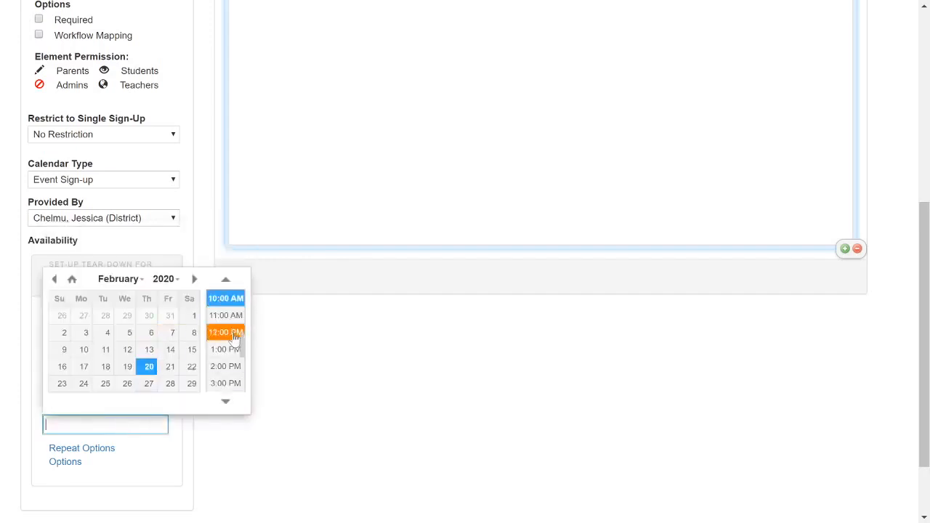
click(229, 392)
- Check the Set-up Tear-Down for Party entry's repeat options, leaving them at No Repeat
scroll(226, 408, down, 2)
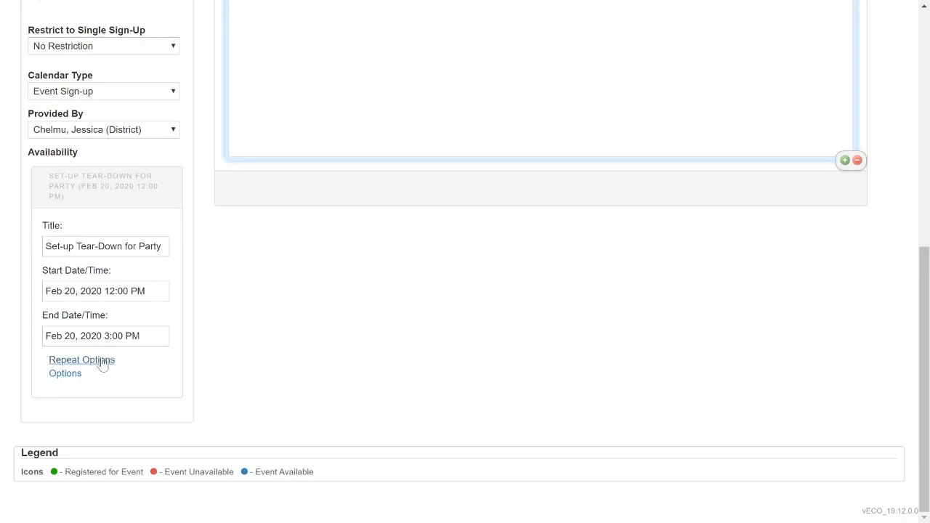
click(101, 360)
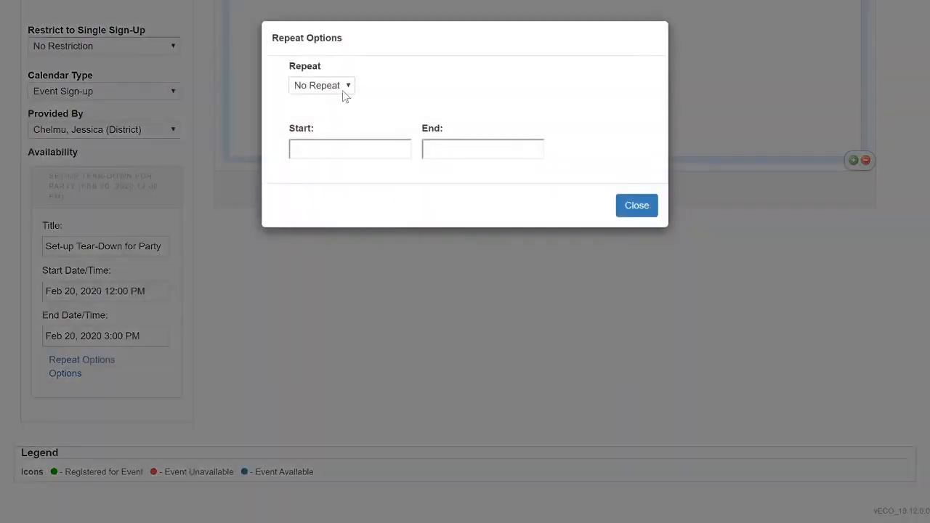
click(346, 89)
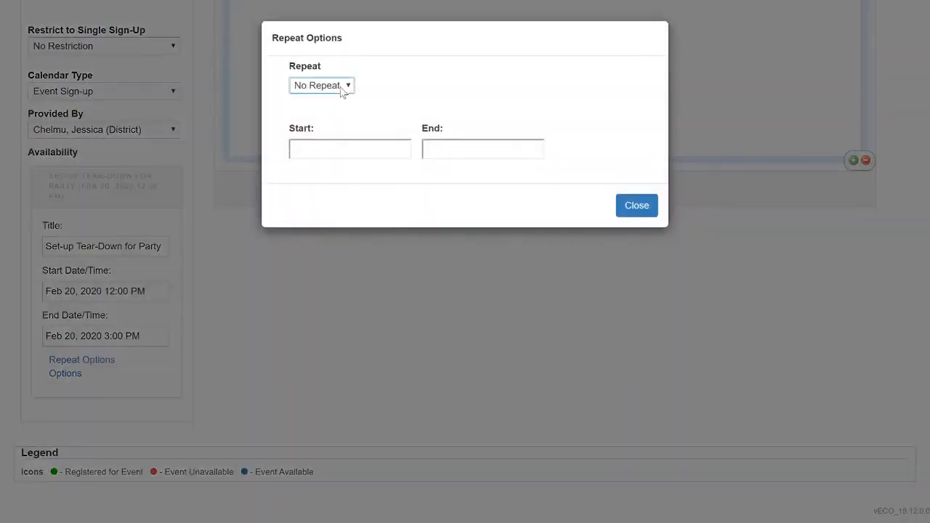
click(402, 98)
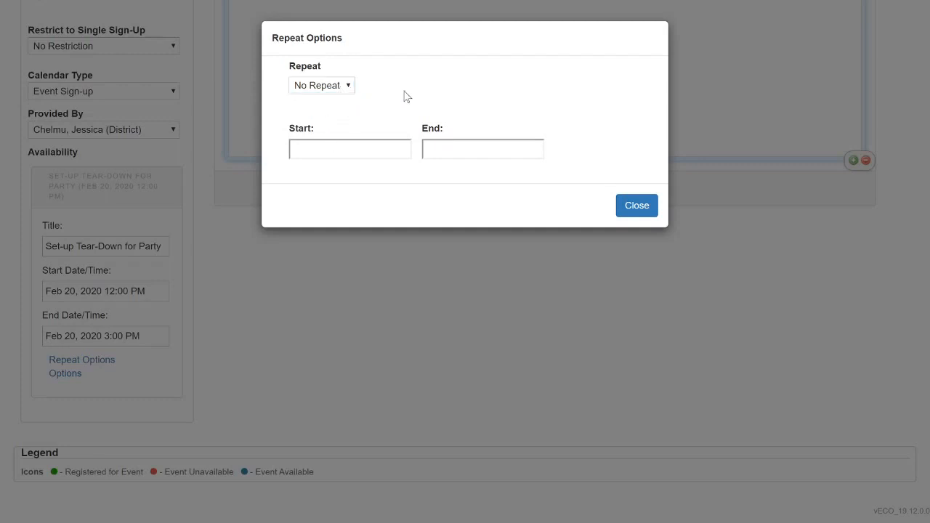
click(639, 211)
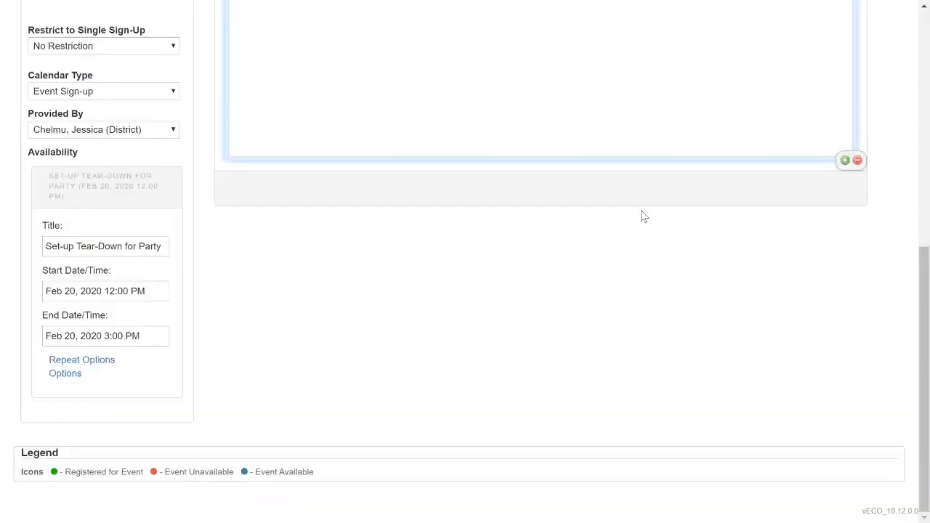
- Set the entry's single event seat cap to 3 and show the current registration count and cap
click(76, 379)
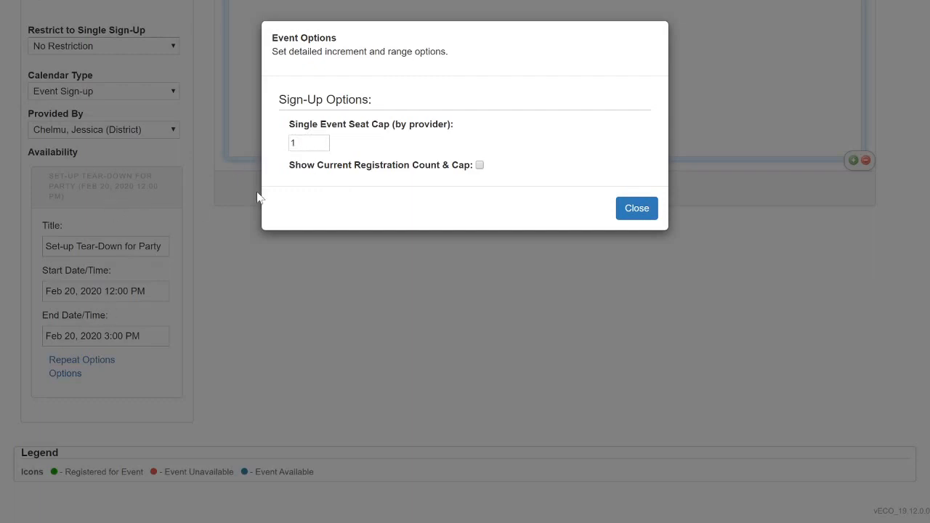
click(299, 143)
key(BackSpace)
text(3)
click(480, 166)
click(637, 208)
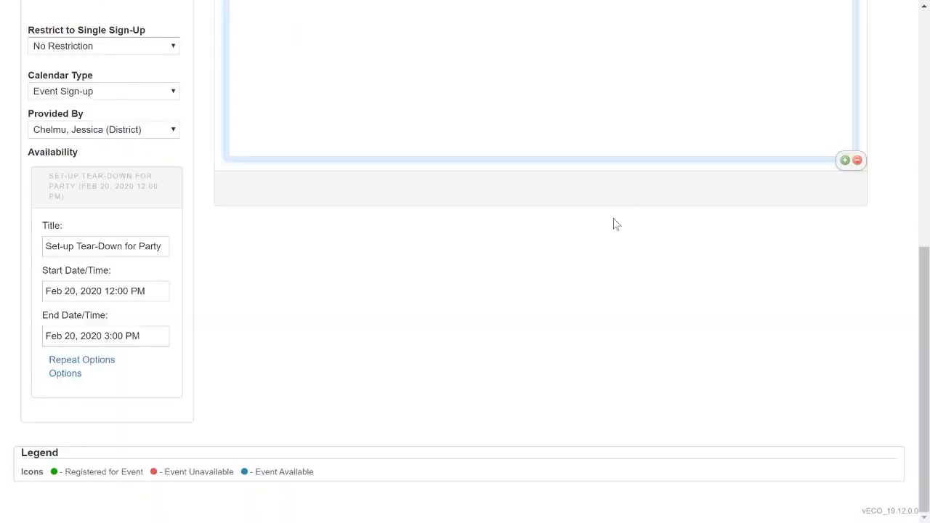
- Add a second availability entry by duplicating Set-up Tear-Down for Party
scroll(522, 245, up, 3)
scroll(521, 247, up, 4)
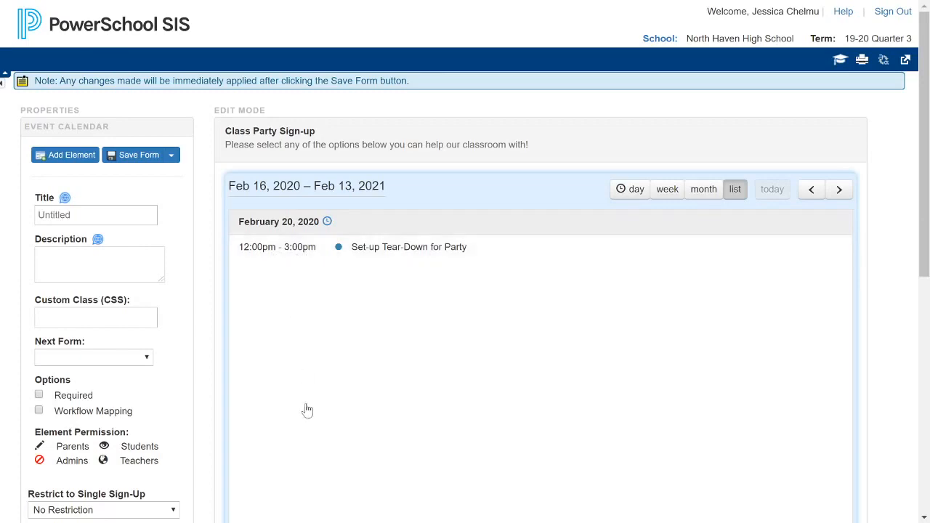
scroll(308, 411, down, 7)
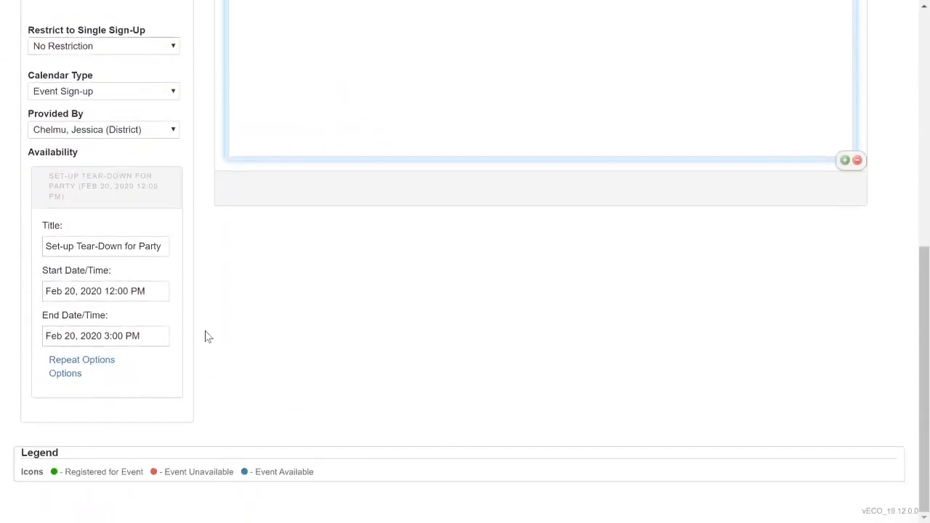
mouse_move(123, 189)
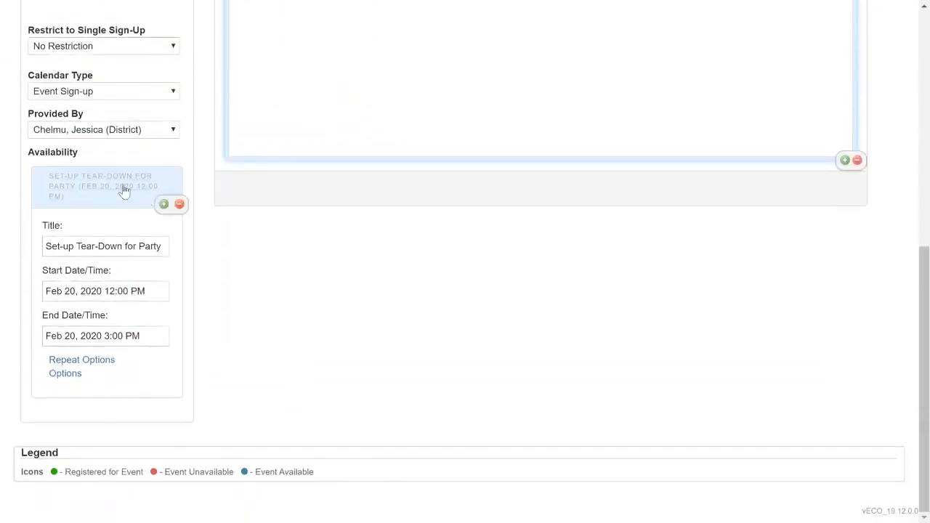
double_click(165, 206)
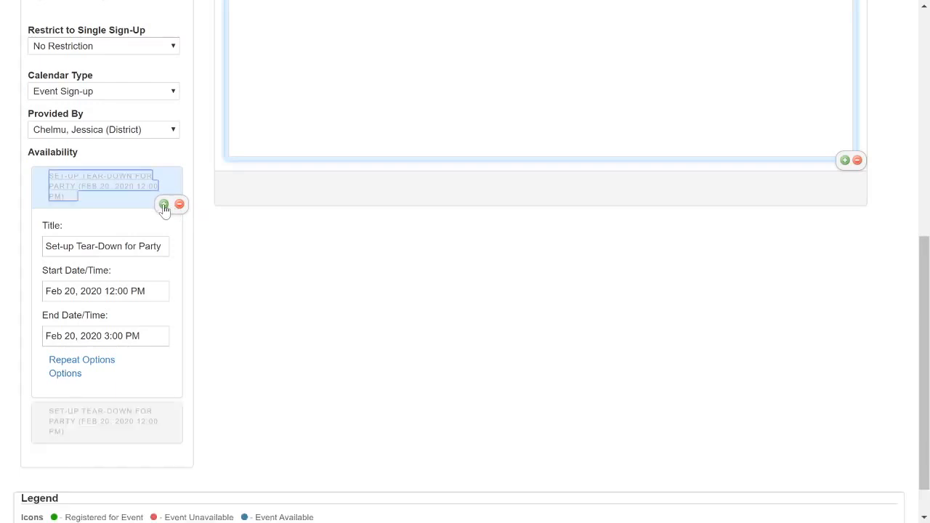
- Expand the duplicated availability entry and retitle it "Plates for 25"
scroll(231, 274, down, 1)
click(50, 248)
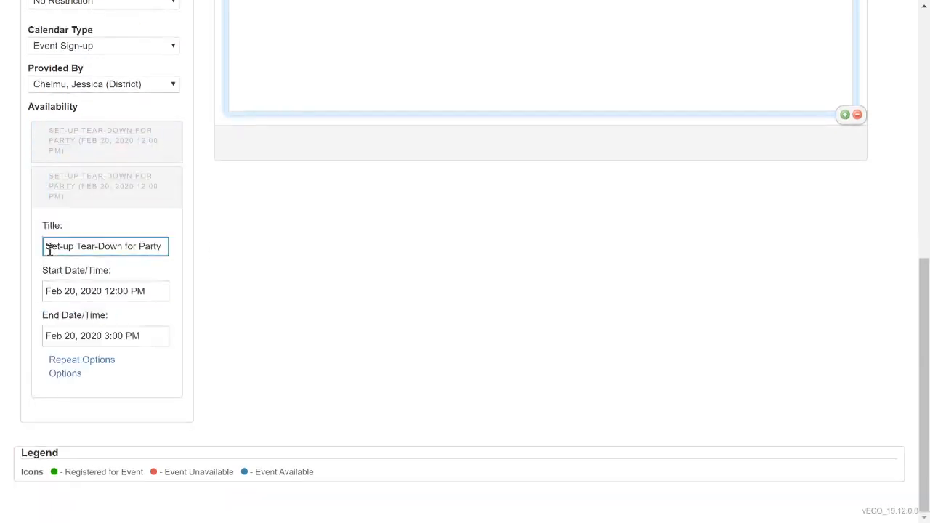
triple_click(50, 248)
key(BackSpace)
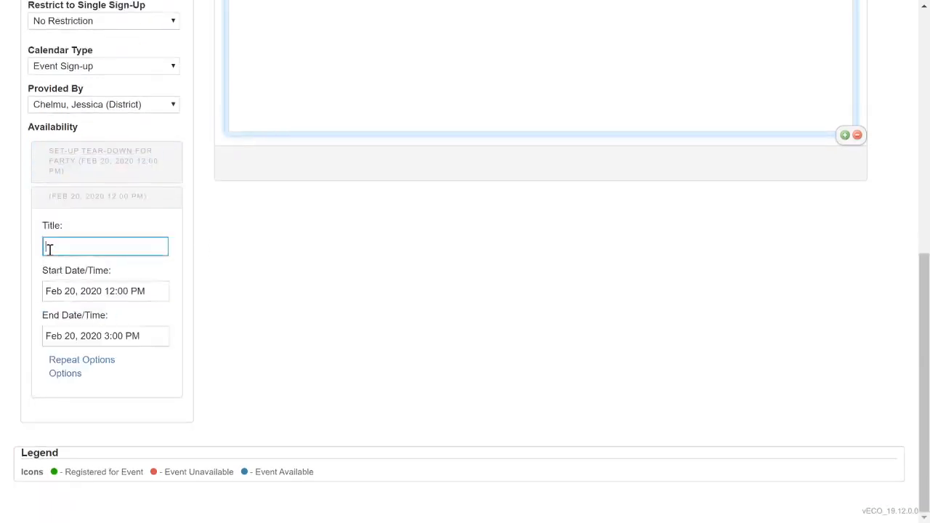
text(Bring)
key(BackSpace)
key(BackSpace)
key(BackSpace)
key(BackSpace)
key(BackSpace)
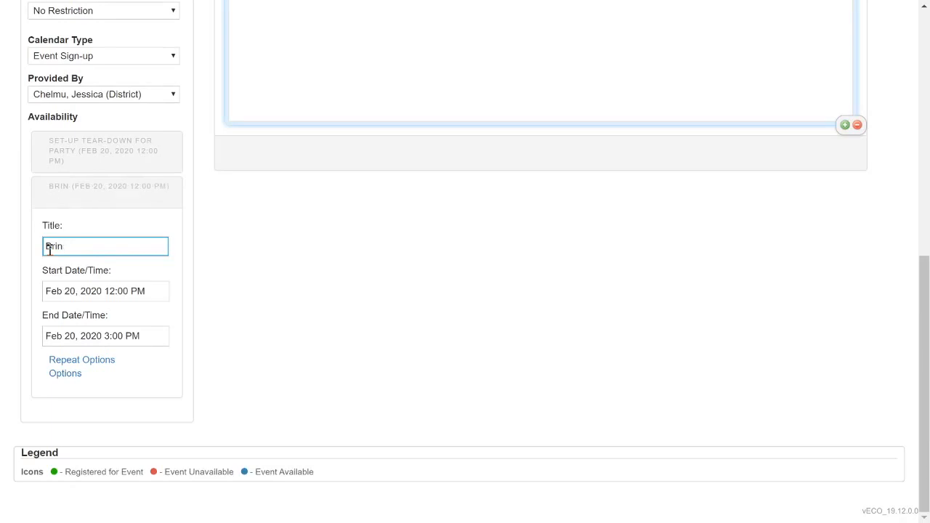
text(Plates for 25)
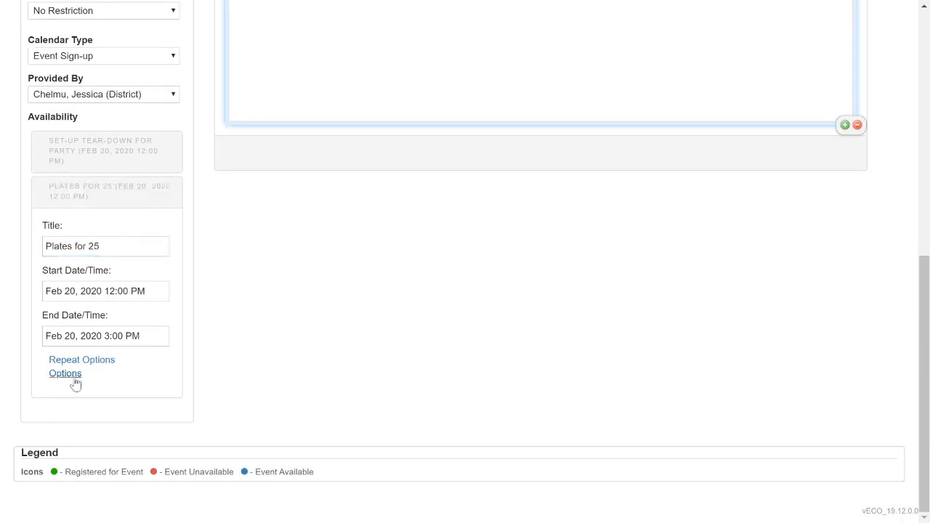
- Set the single event seat cap of the Plates for 25 entry to 1
click(74, 378)
click(320, 145)
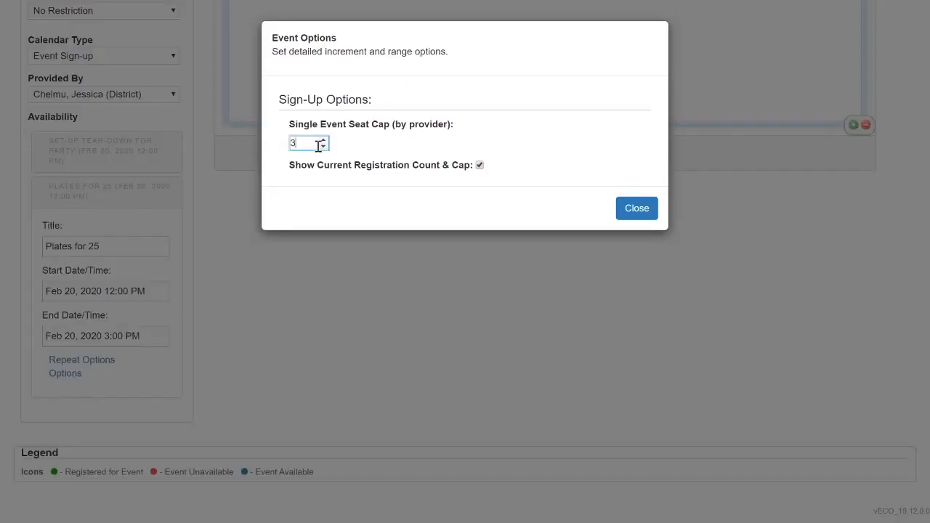
key(BackSpace)
text(1)
click(639, 216)
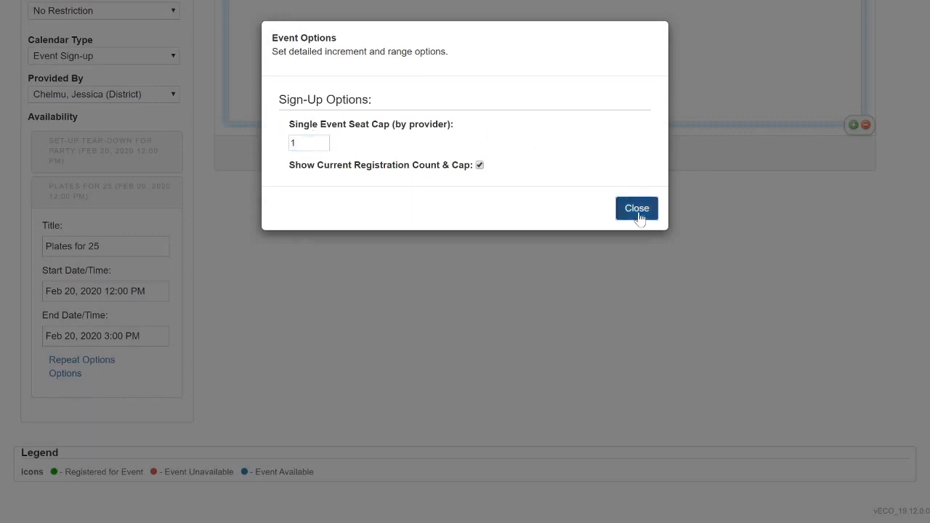
- Publish the Class Party Sign-up form through its form properties and save it
scroll(499, 371, up, 7)
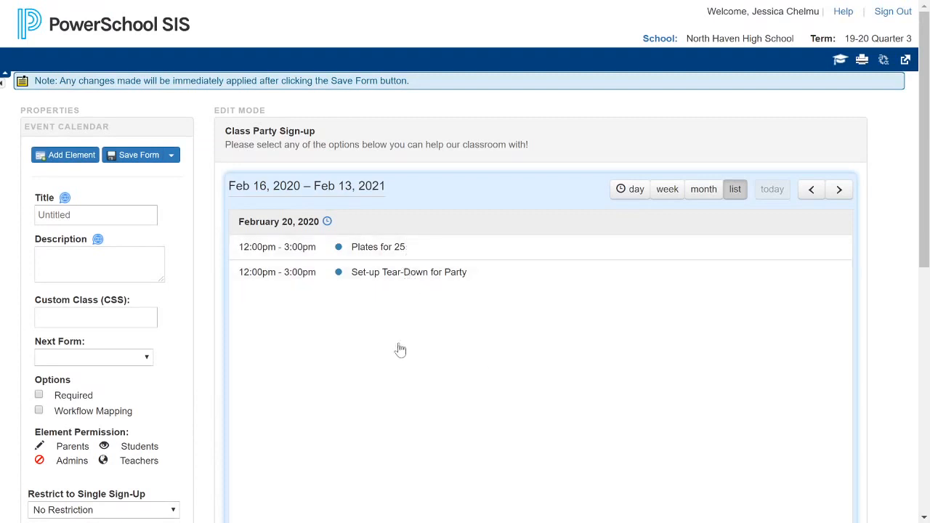
scroll(396, 467, down, 3)
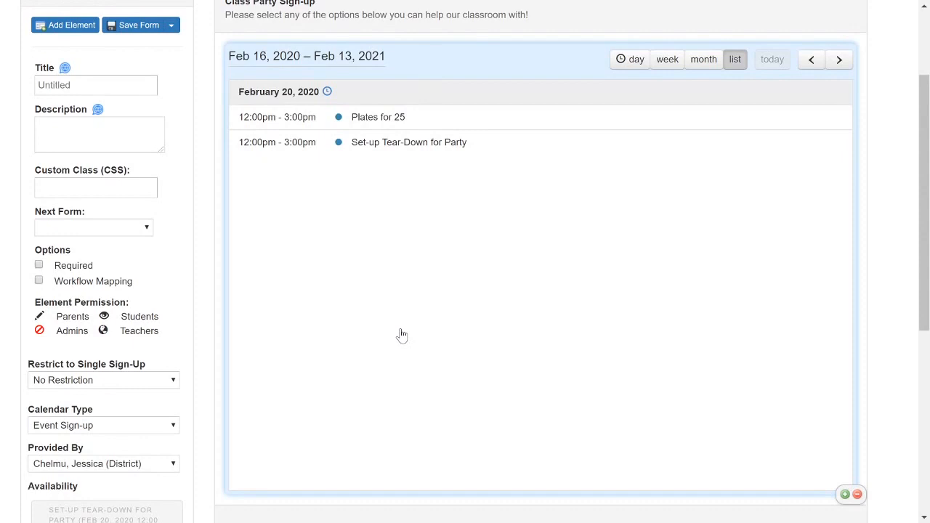
scroll(402, 335, up, 3)
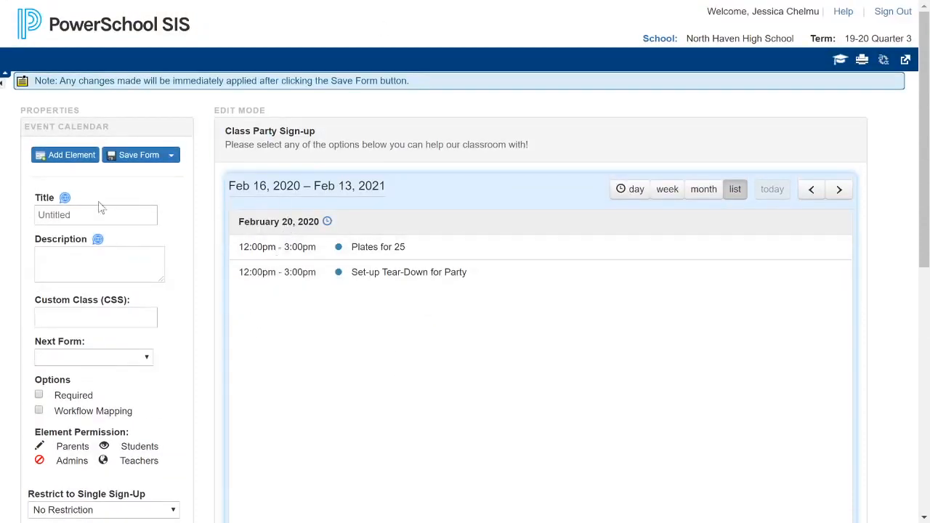
click(247, 149)
scroll(202, 248, down, 2)
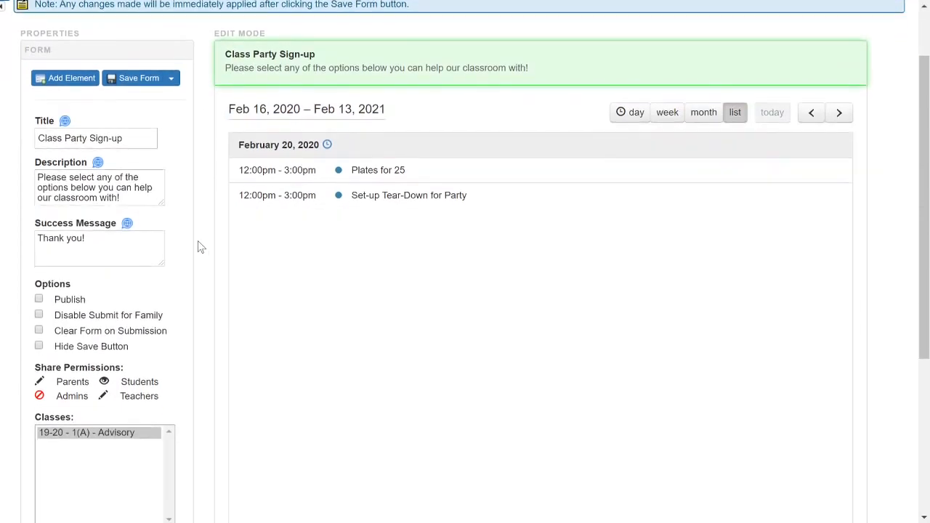
click(39, 299)
click(140, 79)
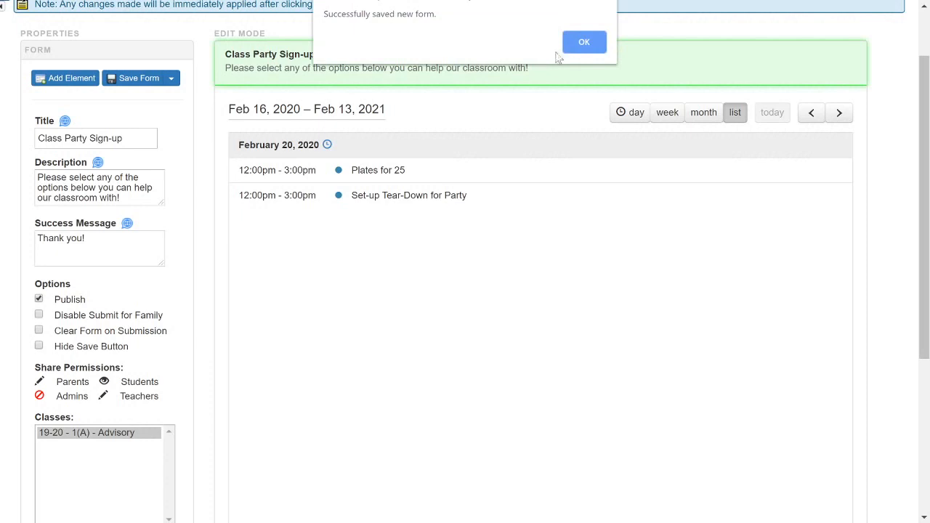
click(583, 40)
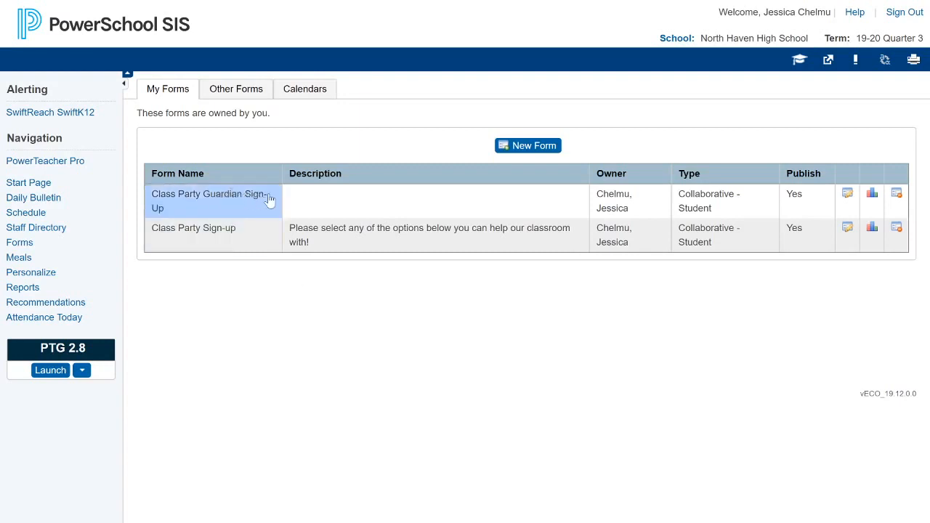
- Open the Advisory Class Party Sign-Up calendar and examine the registrations for the Valentine's Day Party cake or cupcakes event
click(304, 94)
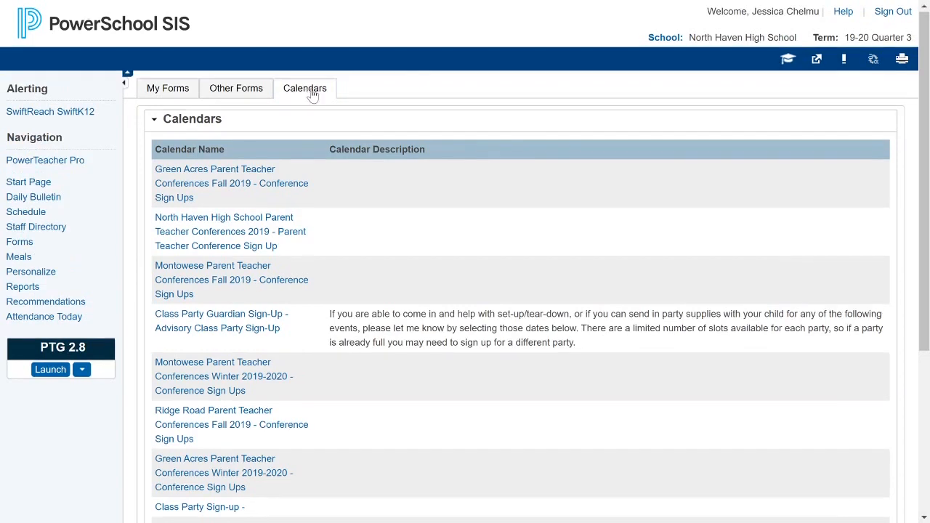
scroll(399, 252, down, 2)
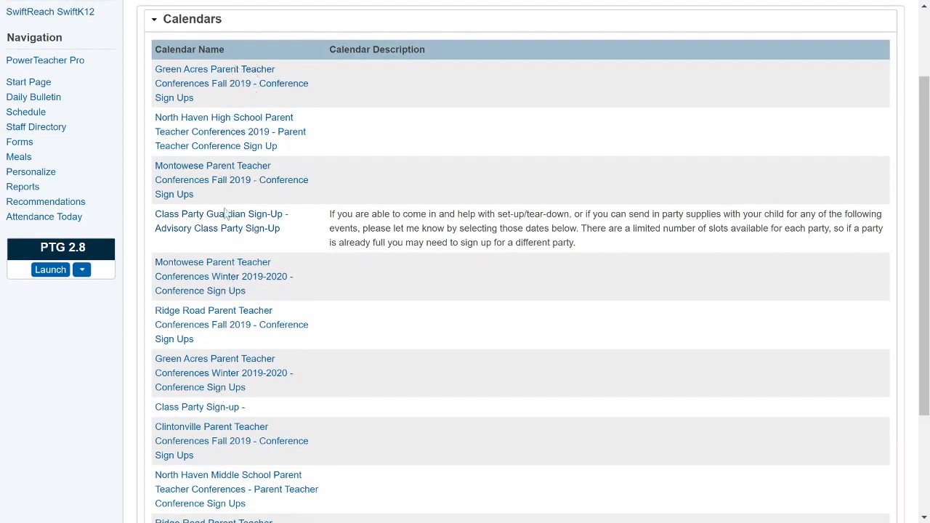
scroll(339, 211, up, 2)
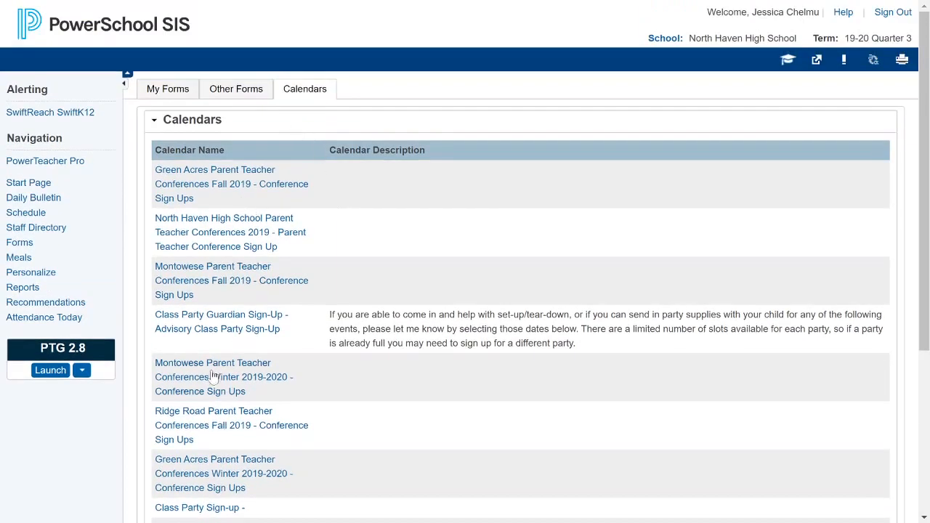
click(226, 324)
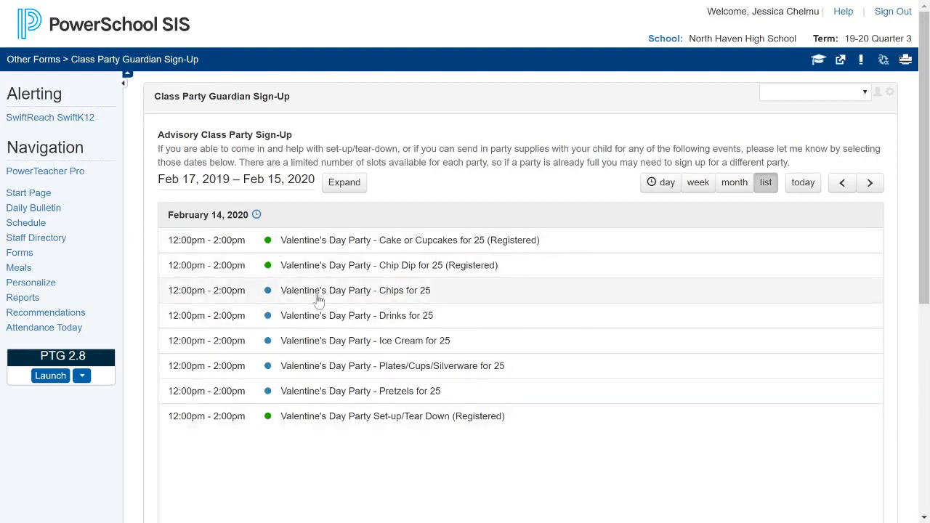
click(346, 248)
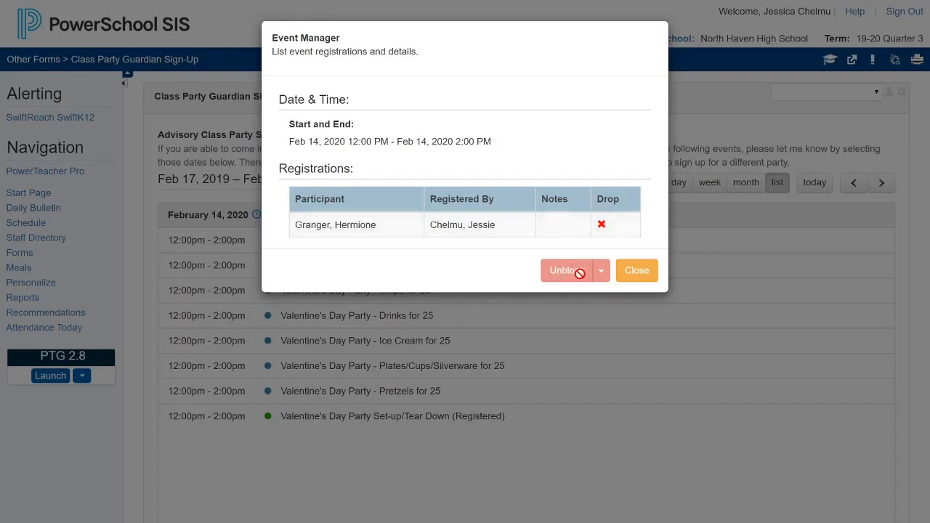
click(637, 271)
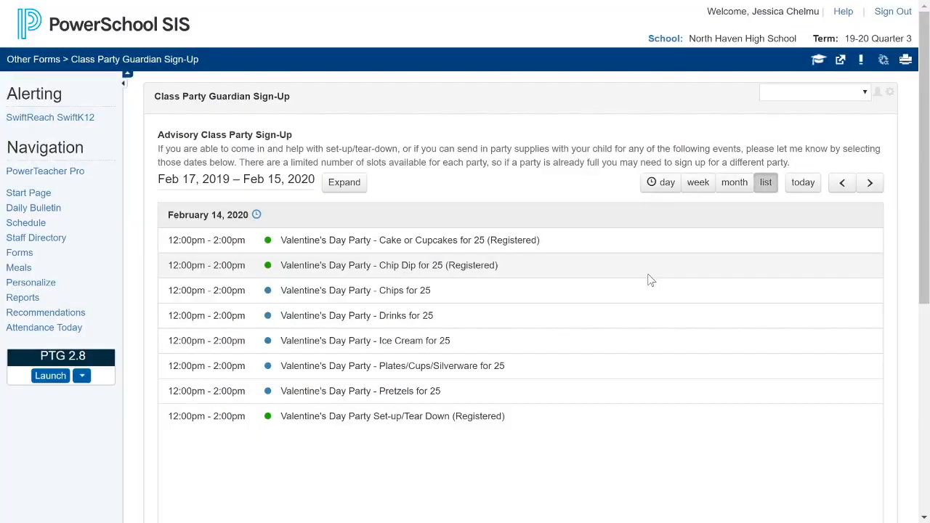